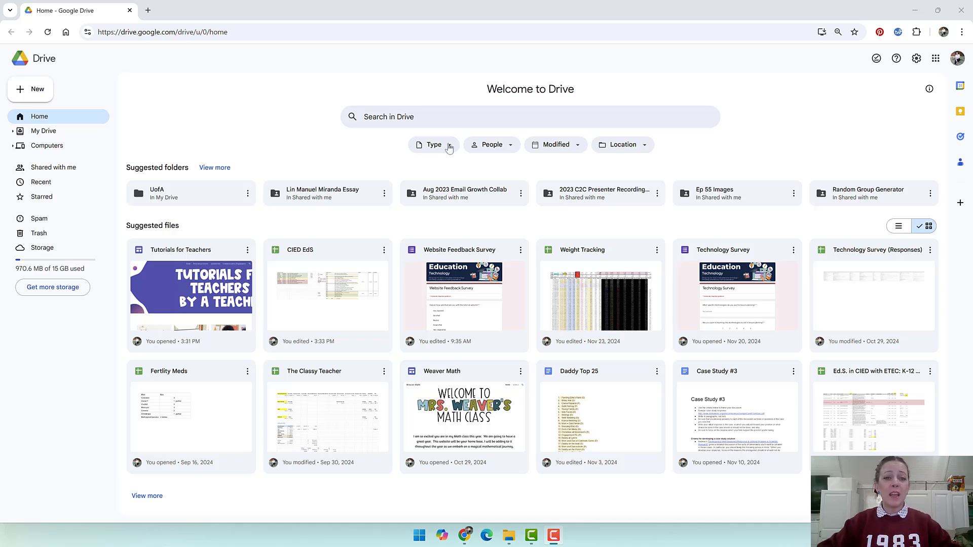
Create a blank Google Form and make its first question a required one titled "Name (First and Last)"
click(28, 95)
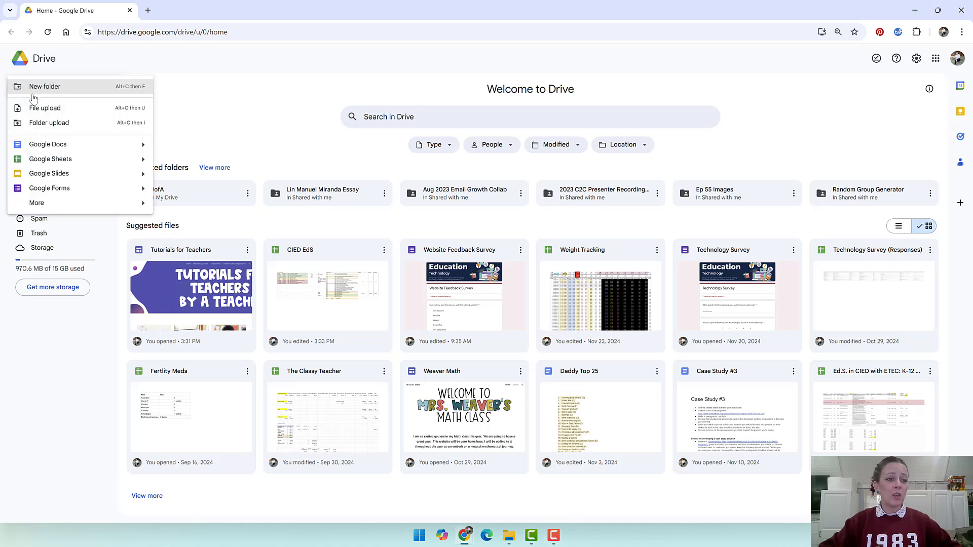
click(65, 195)
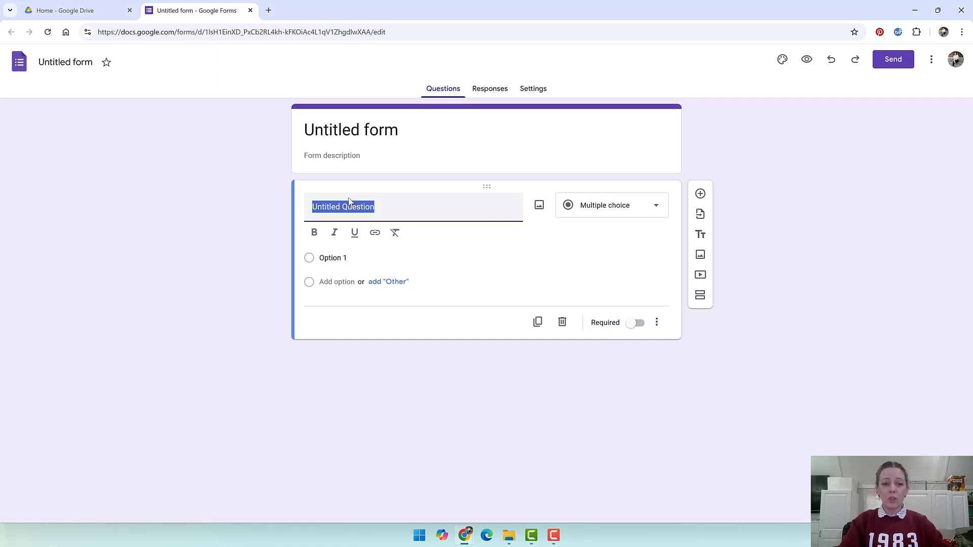
text(Name (First an)
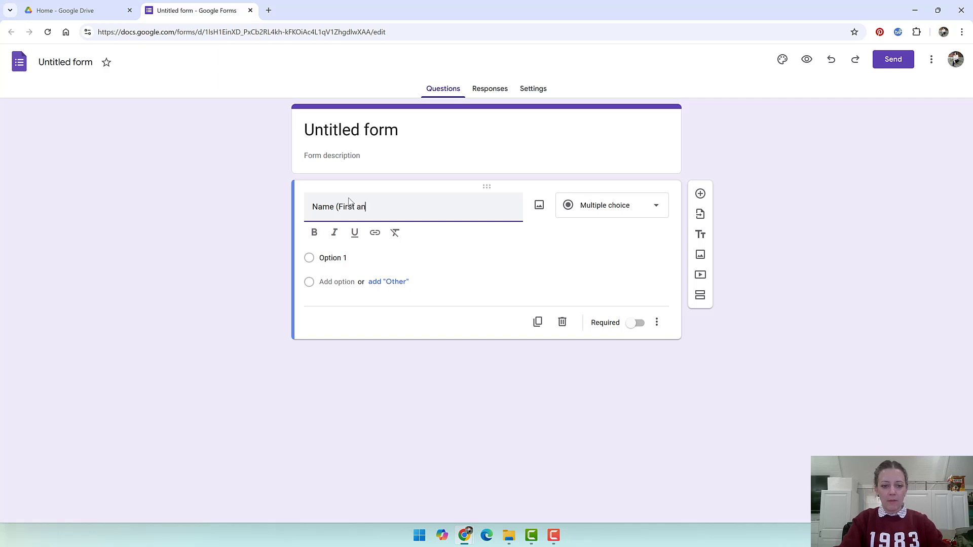
text(d Last))
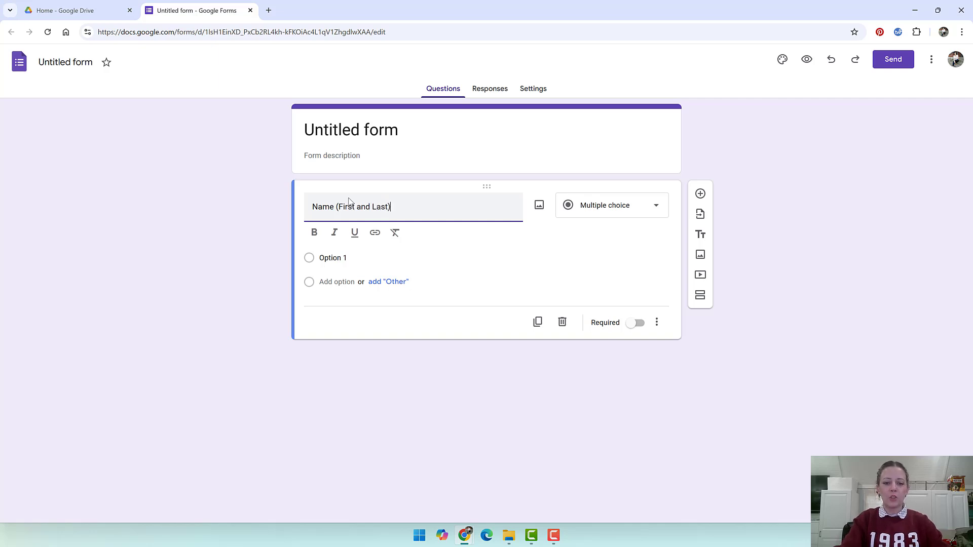
click(639, 307)
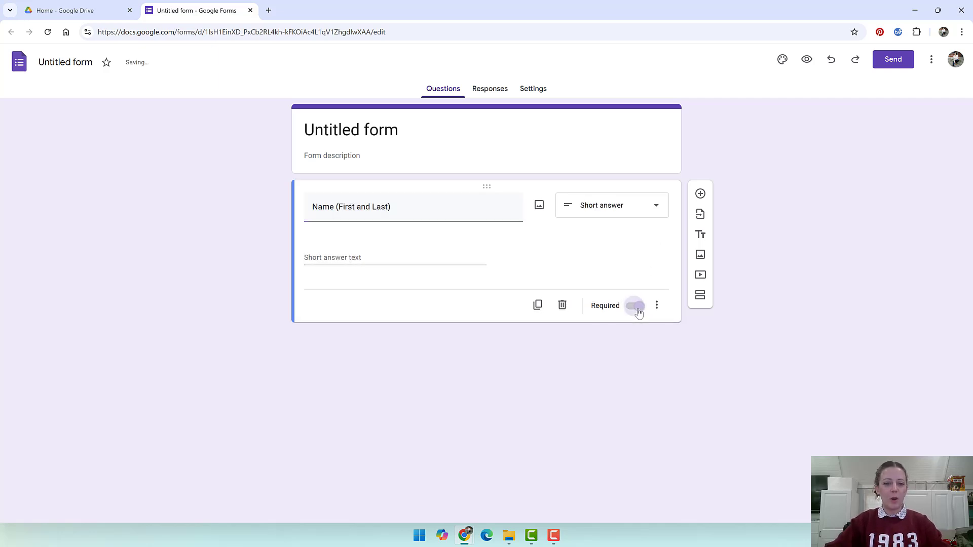
Add a second question to the form reading "What is the answer to Question 2?"
click(700, 194)
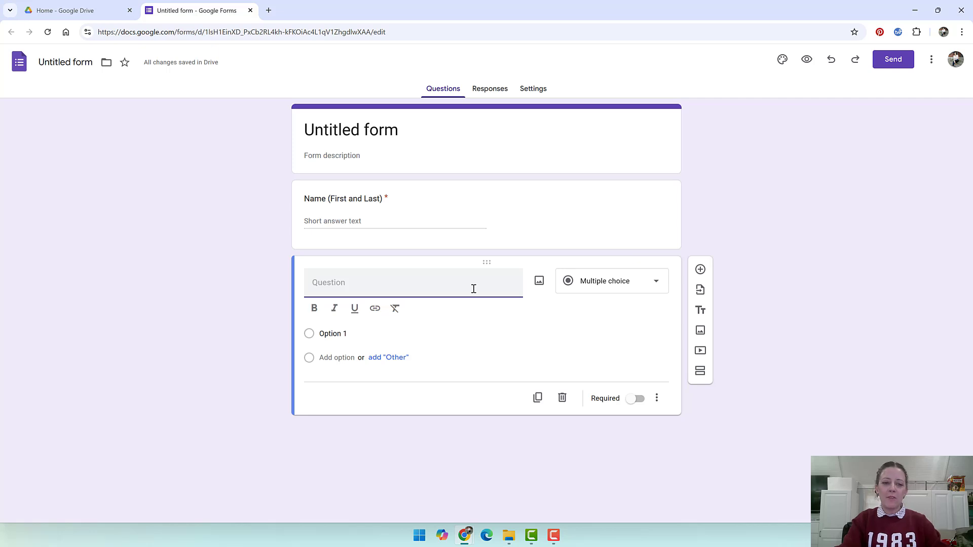
text(Wh)
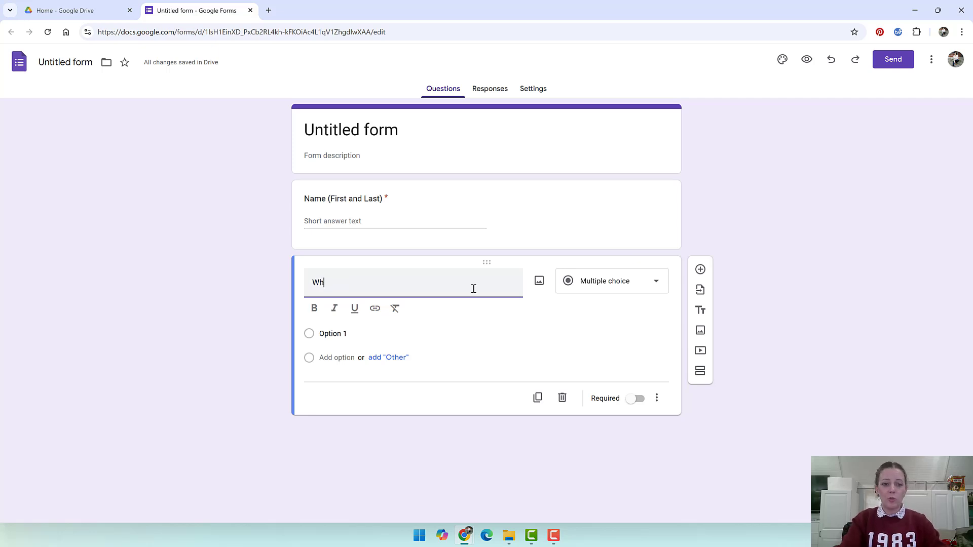
text(at is the answer to questi)
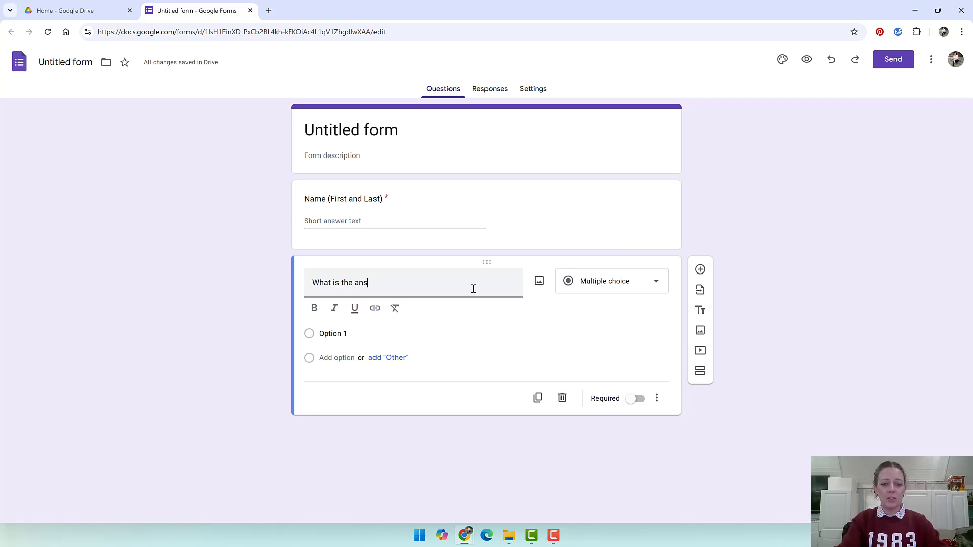
key(BackSpace)
key(BackSpace)
key(BackSpace)
key(BackSpace)
key(BackSpace)
key(BackSpace)
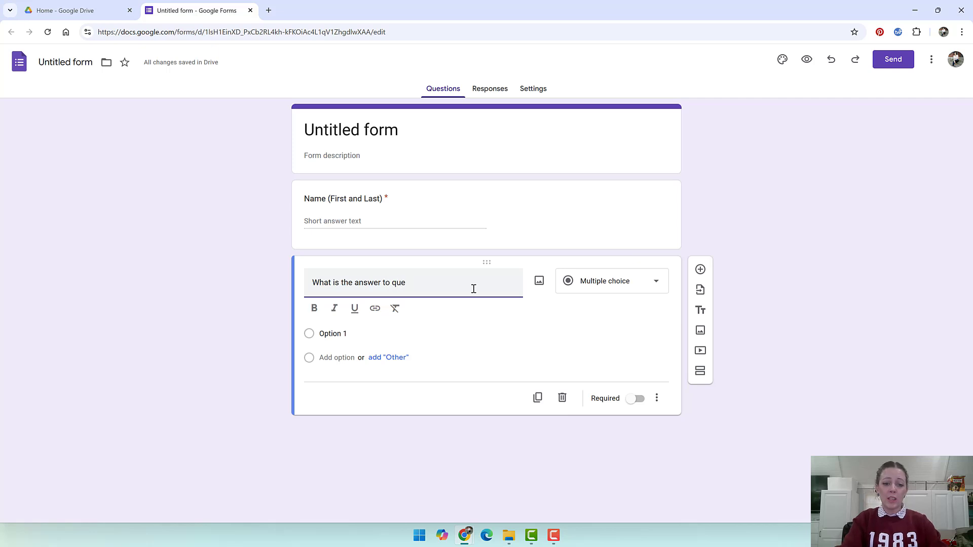
text(Question 2?)
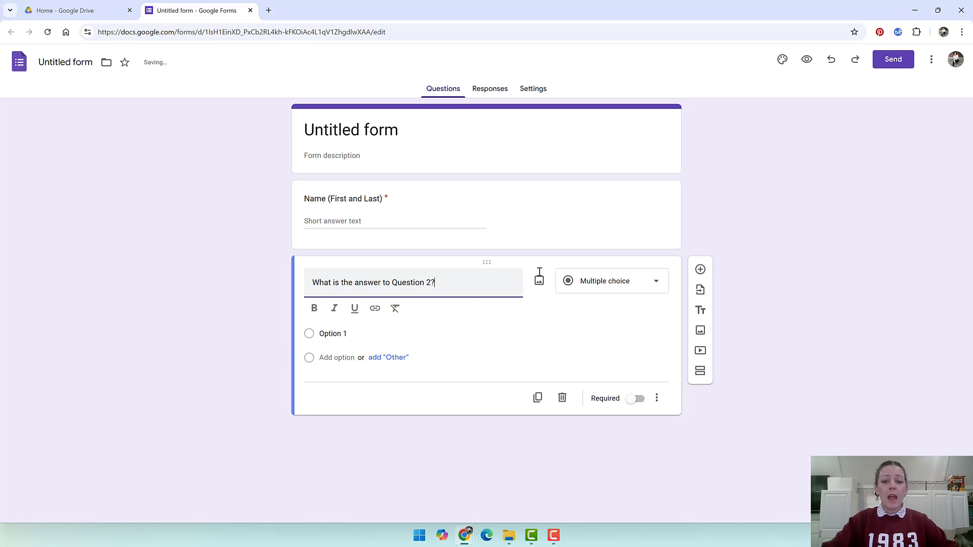
Make the second question a required short-answer question
click(606, 282)
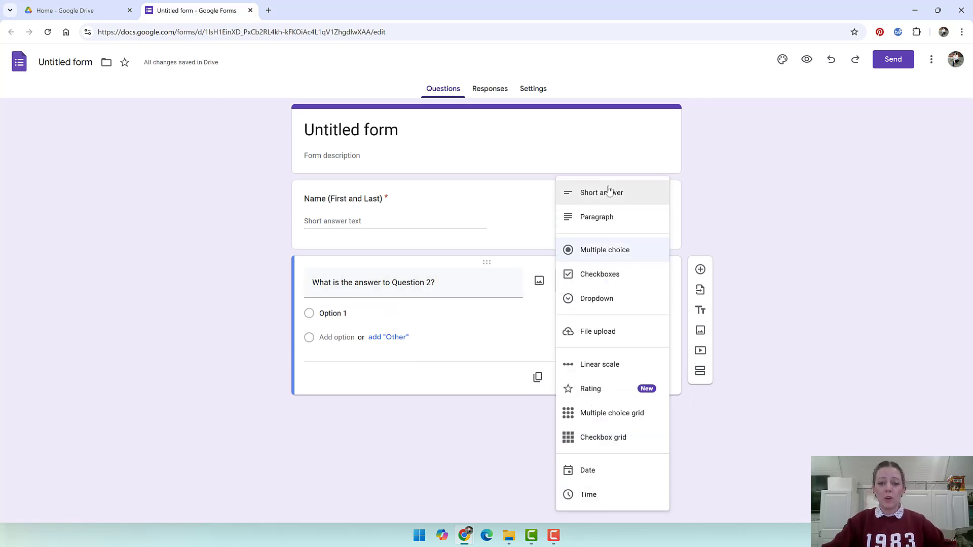
click(611, 193)
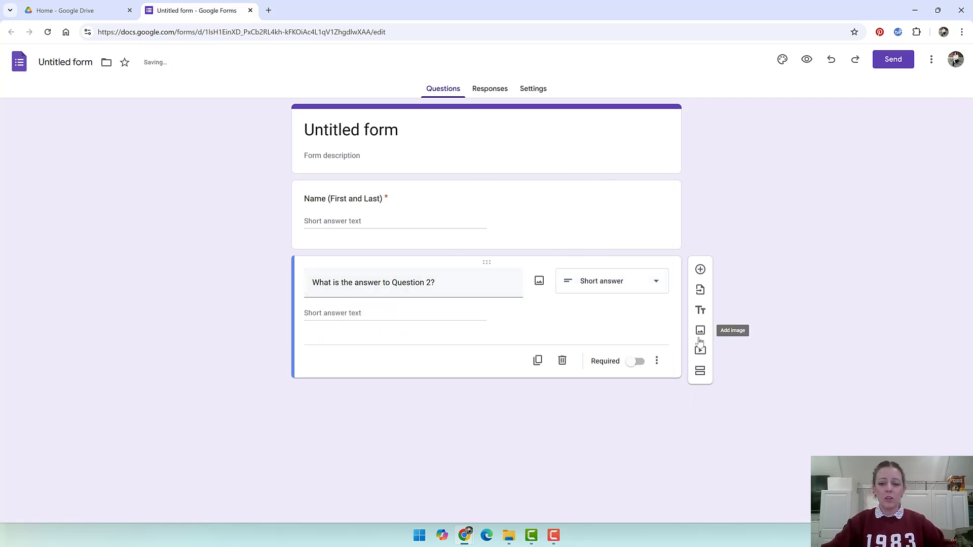
click(637, 363)
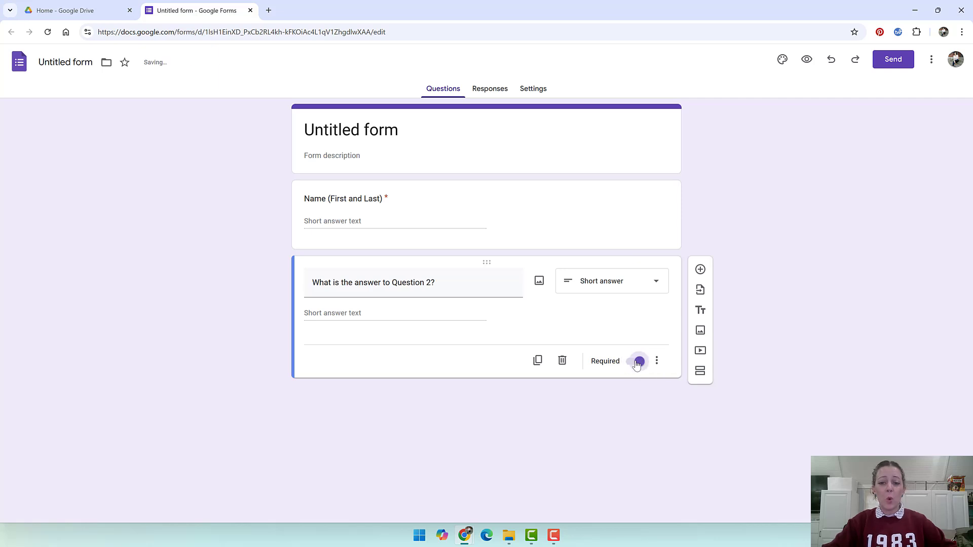
Add response validation to the second question requiring a number equal to 12.5, with the custom error text "Sorry! Try again!"
click(657, 363)
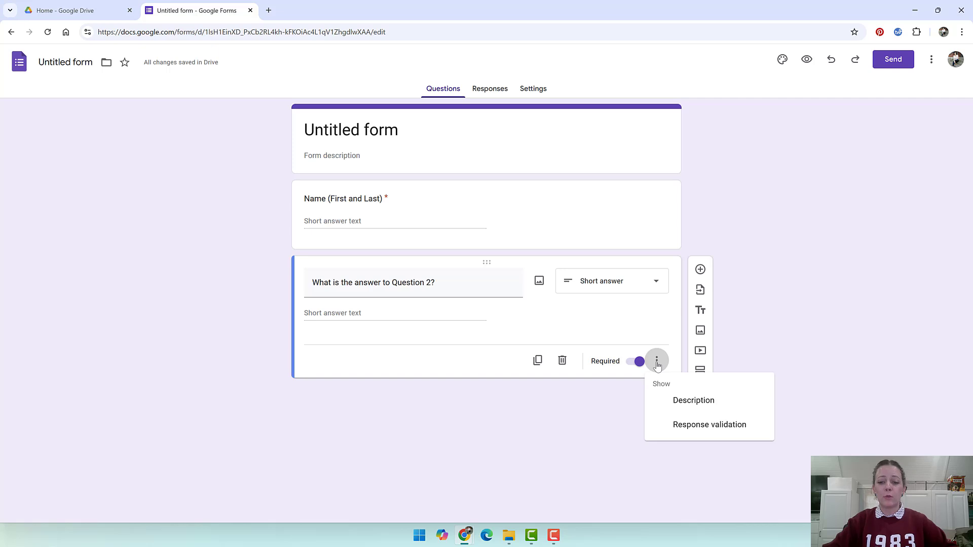
click(693, 425)
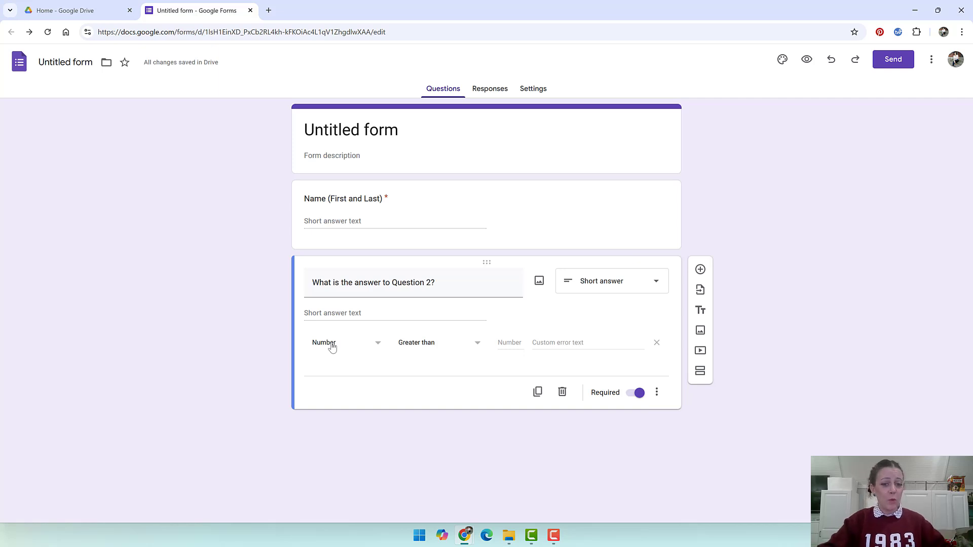
click(476, 345)
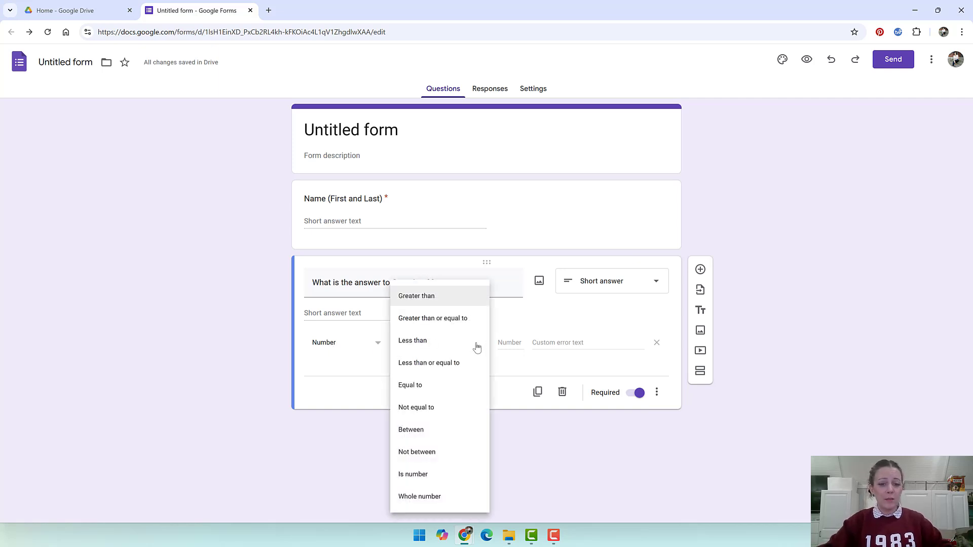
click(439, 386)
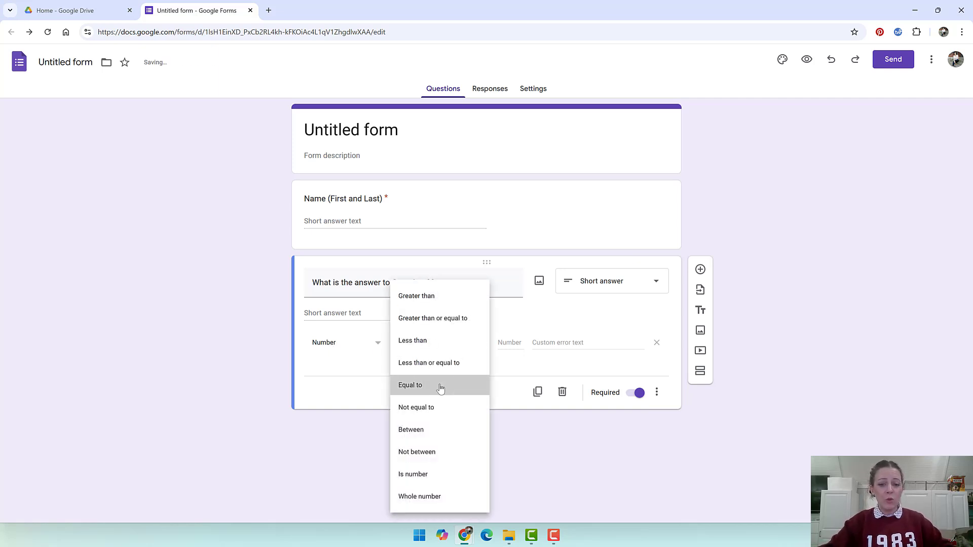
click(511, 345)
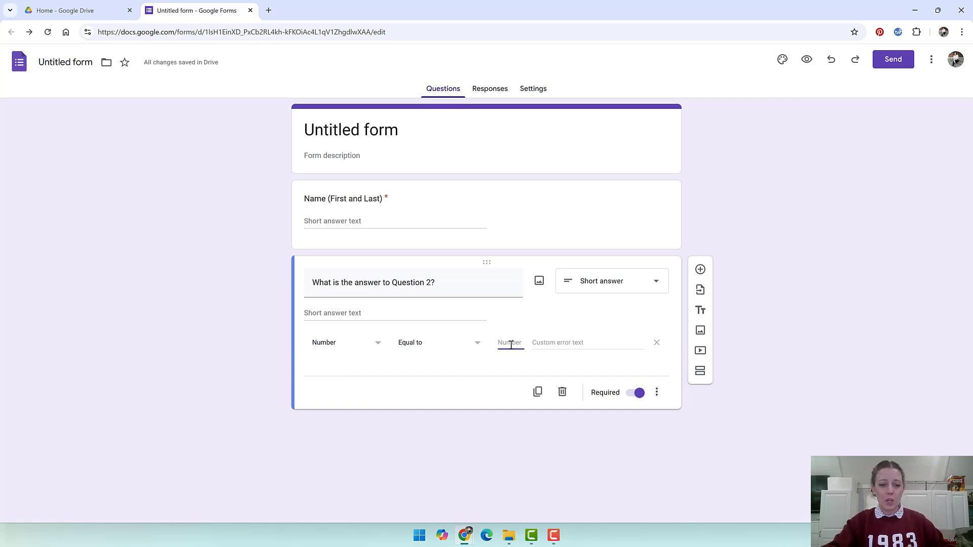
text(12.5)
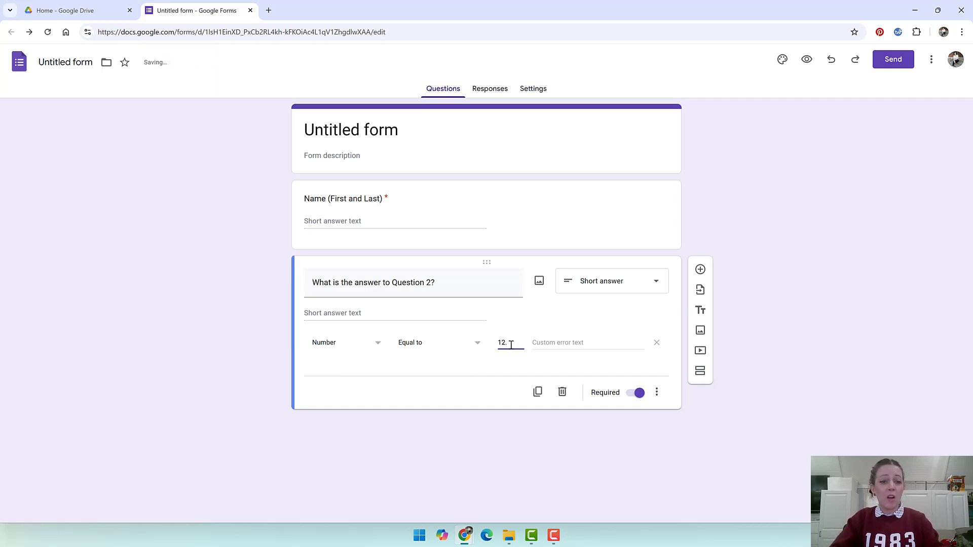
click(576, 345)
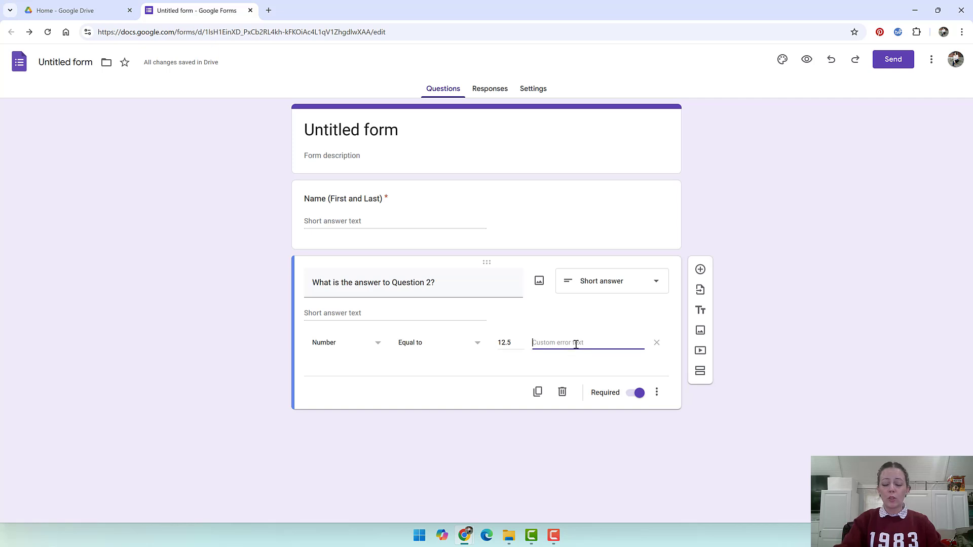
text(Sorry!  Try again!)
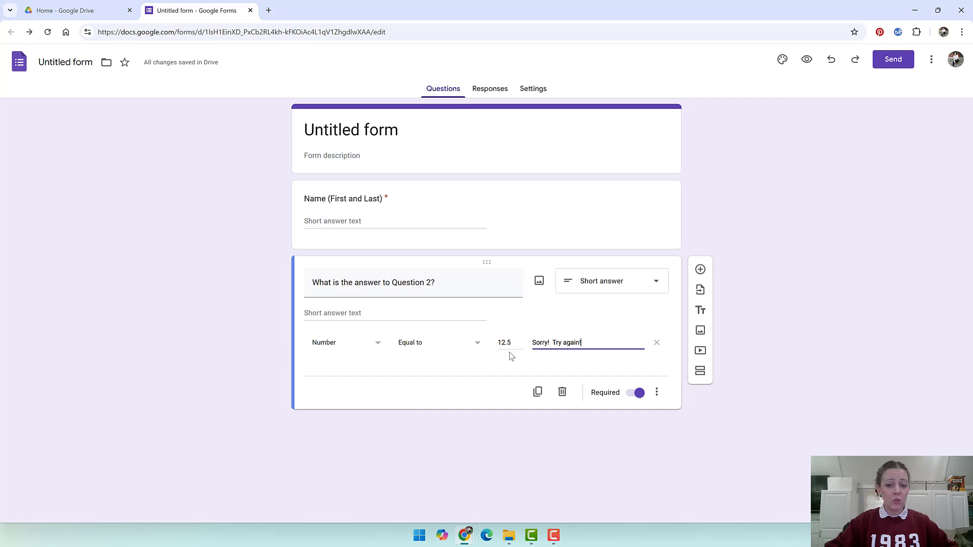
Preview the form, fill in the respondent's name, answer Question 2 with the wrong value 14.5, and try to submit it
click(807, 60)
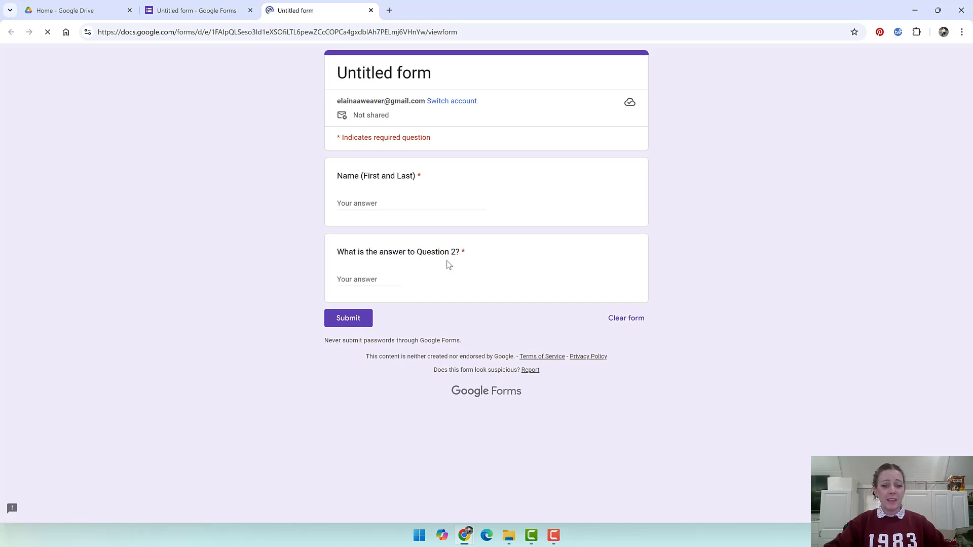
click(424, 201)
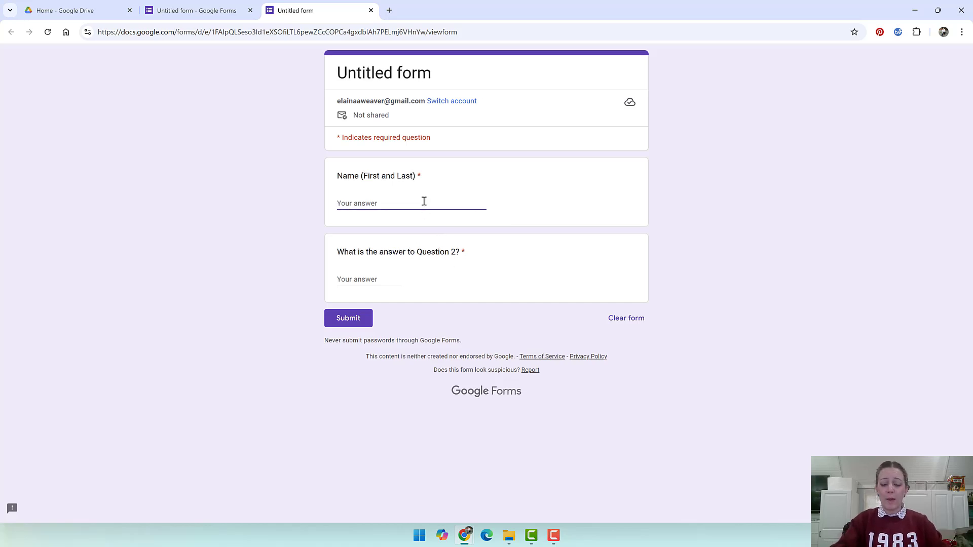
text(Mrs. Weaver)
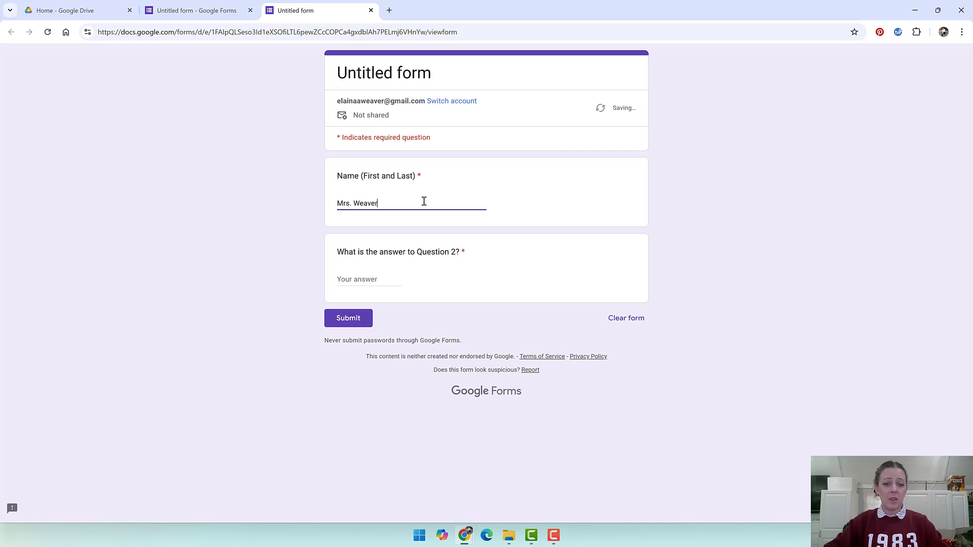
click(363, 283)
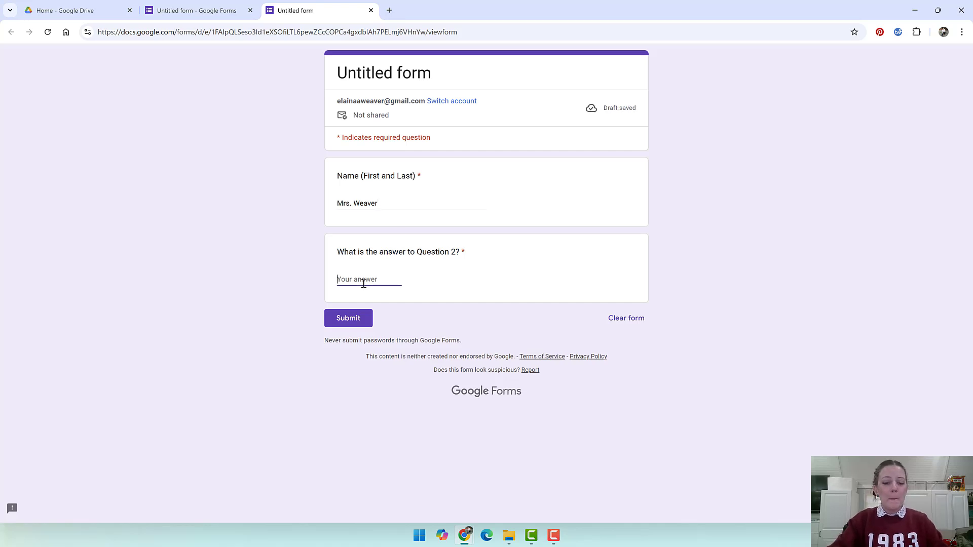
text(14.5)
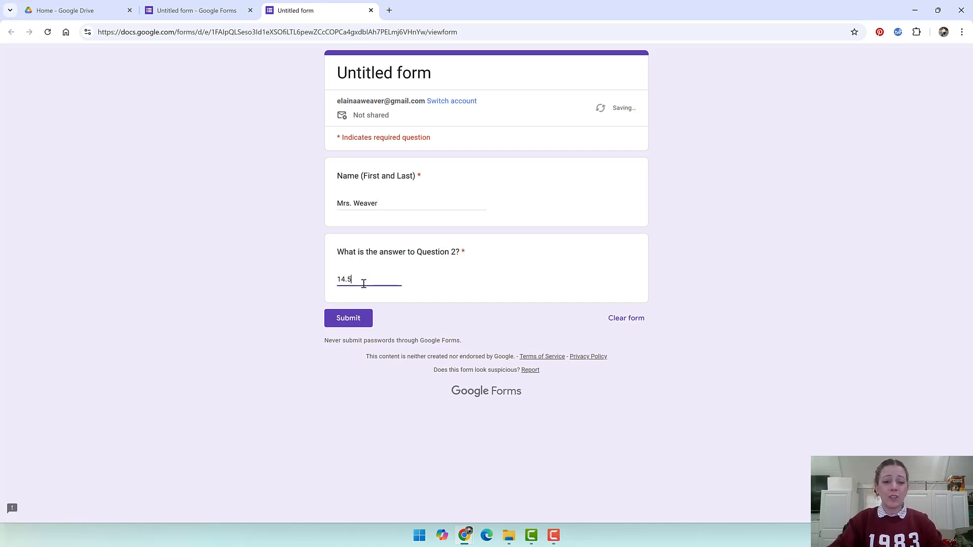
click(354, 327)
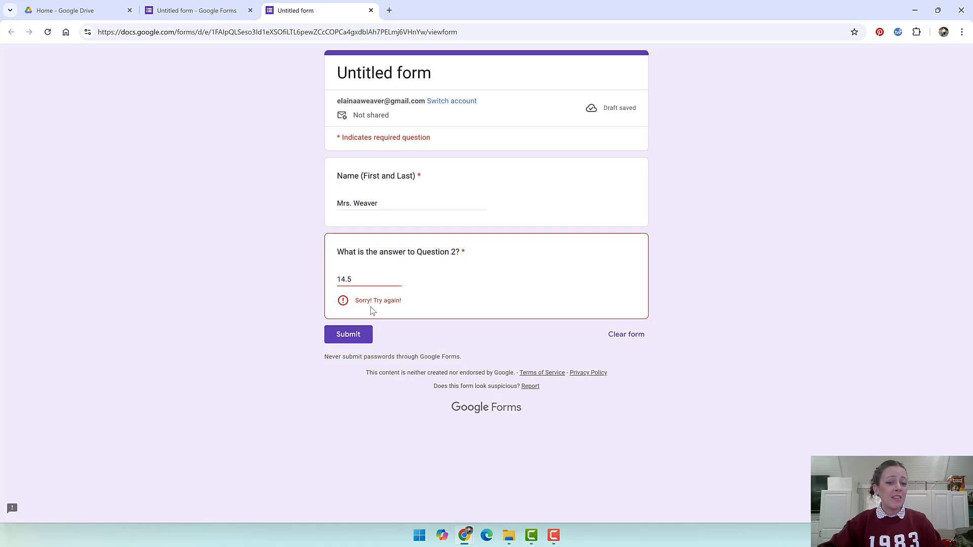
Correct the Question 2 answer to 12.5 and submit the response
click(373, 278)
key(Left)
key(Left)
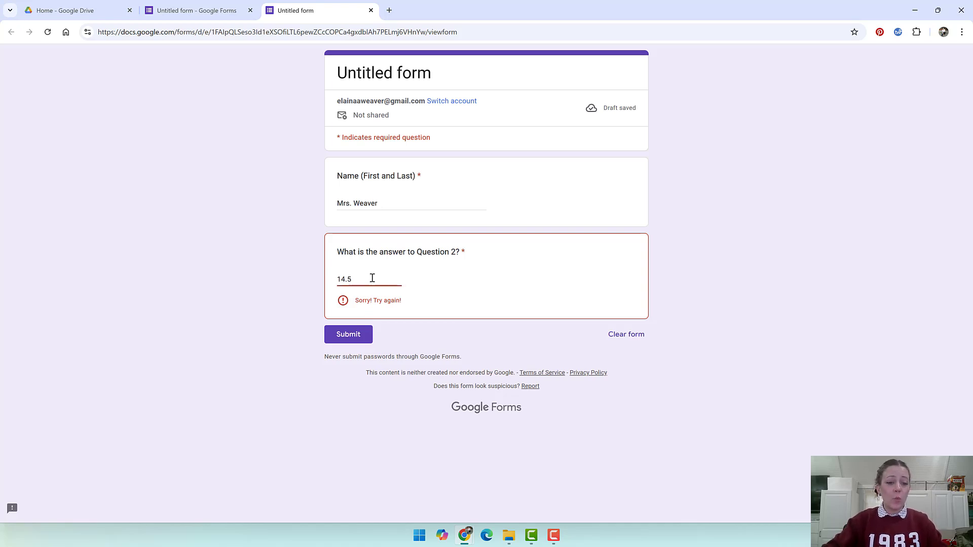
key(BackSpace)
text(2)
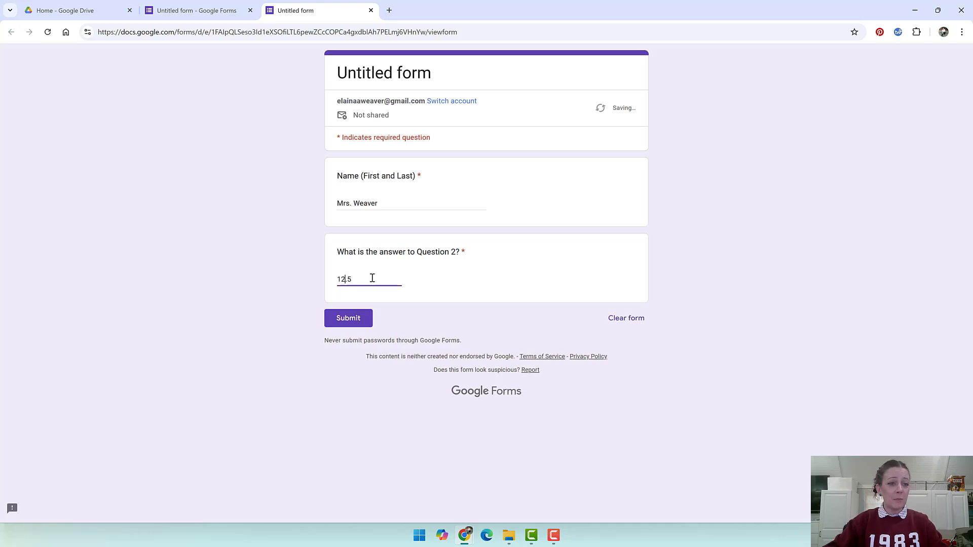
click(358, 320)
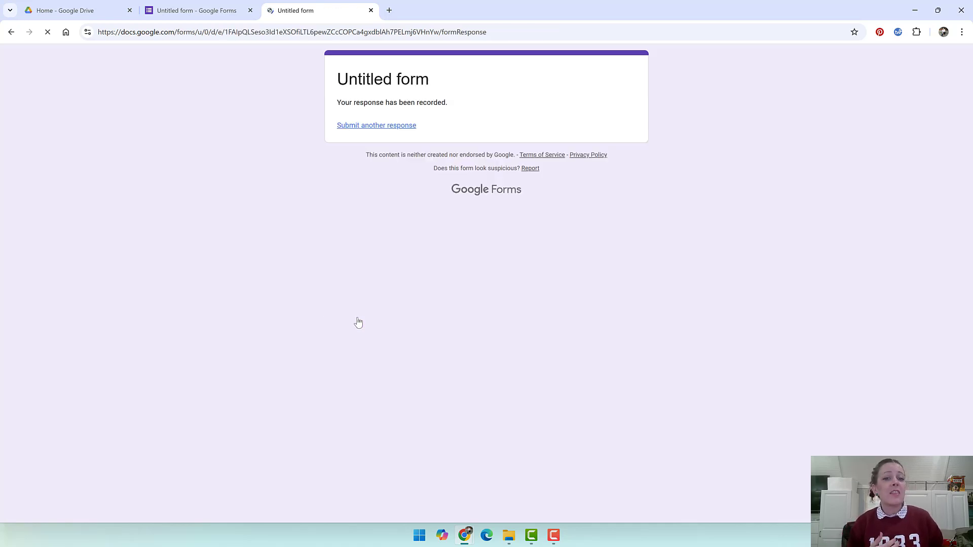